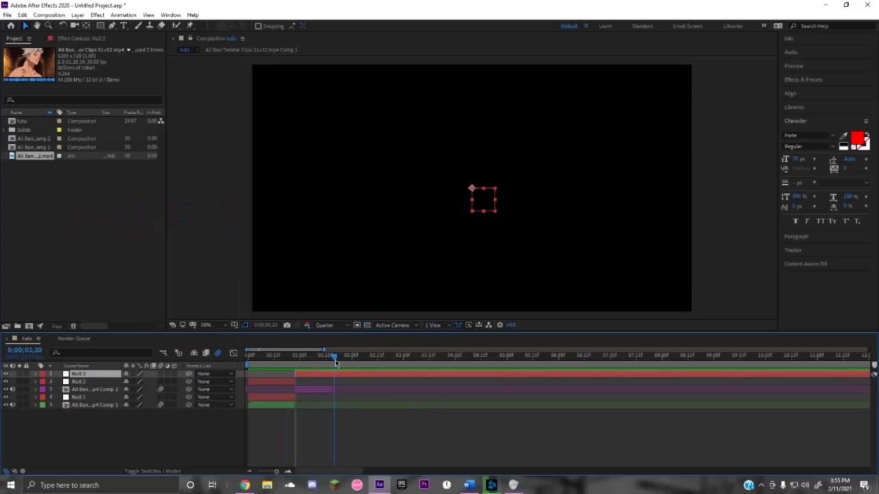
- Trim the second clip's null layer to end with that clip and delete the leftover null pieces
key(ctrl+shift+d)
key(Delete)
click(287, 383)
key(Delete)
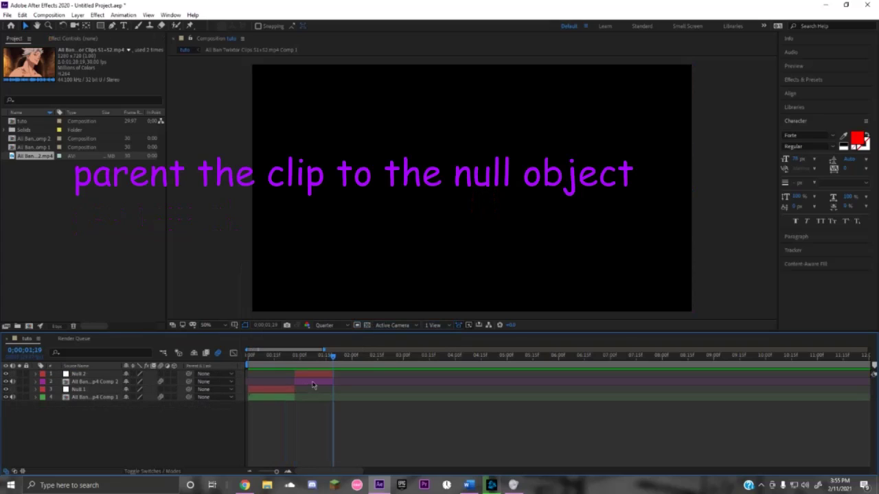
- Parent the Comp 2 clip layer to Null 2 and the Comp 1 clip layer to Null 1
click(314, 383)
drag(188, 382, 79, 374)
click(281, 398)
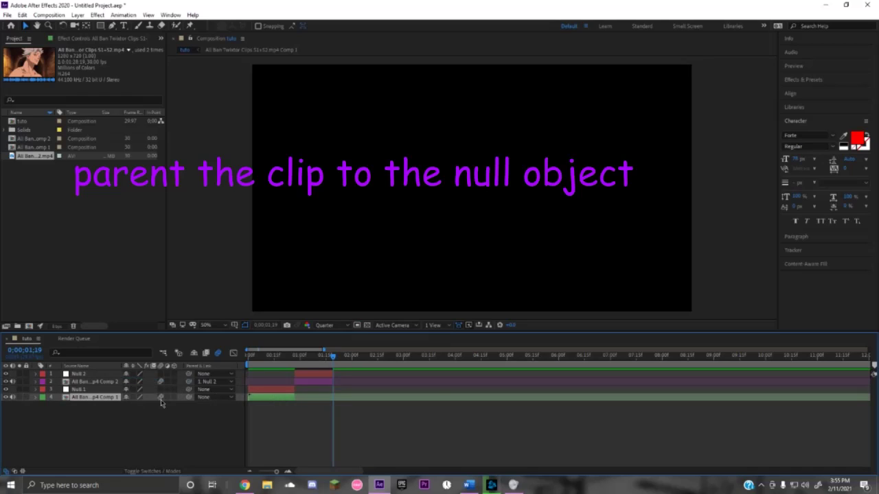
drag(138, 399, 81, 389)
- Keyframe Null 1's scale at 100% on the first frame and 245% at the first clip's end, 0;00;00;27
click(81, 389)
key(Home)
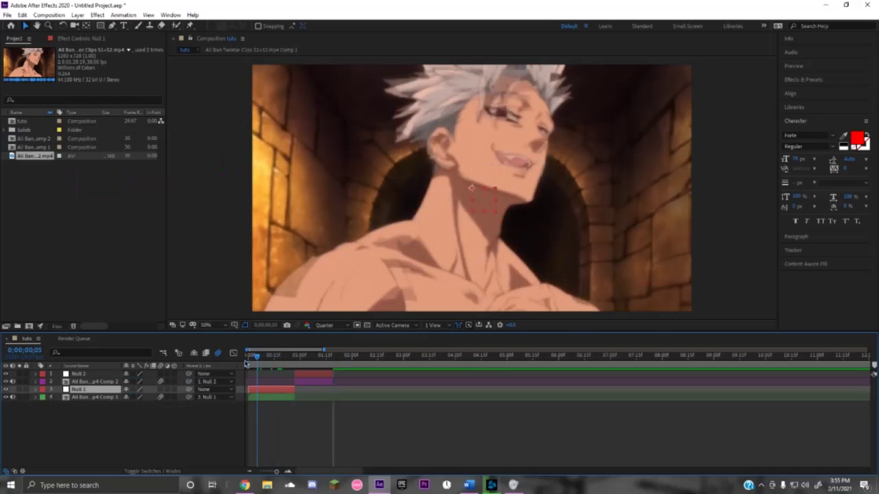
key(s)
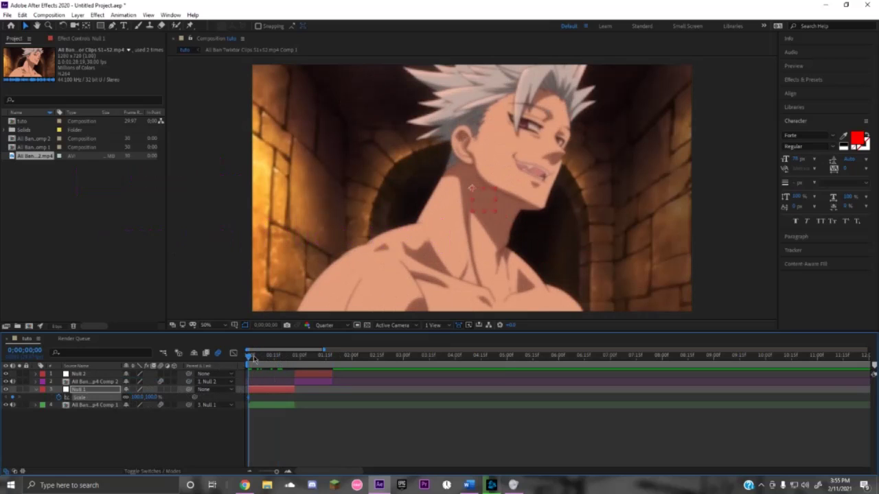
drag(254, 358, 296, 373)
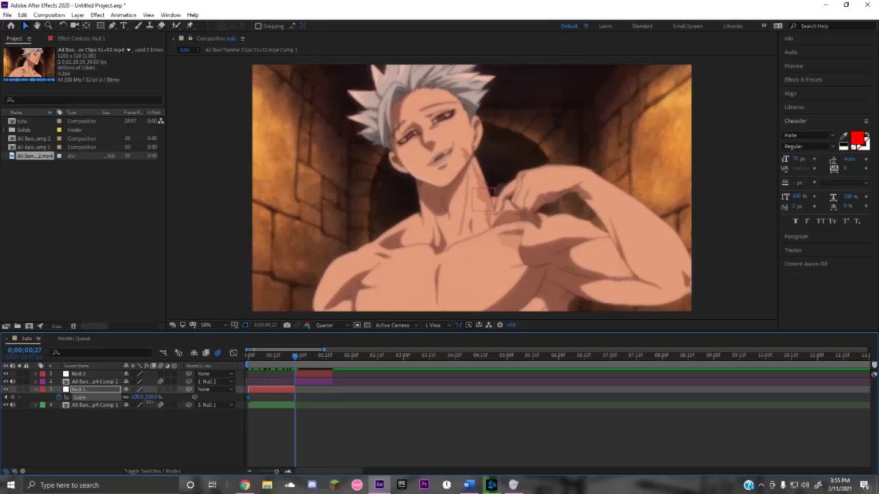
drag(148, 402, 210, 406)
- Set Null 1's scale to 245% on the first frame and 100% at 0;00;00;14, with Easy Ease on the scale keyframes
drag(296, 356, 249, 356)
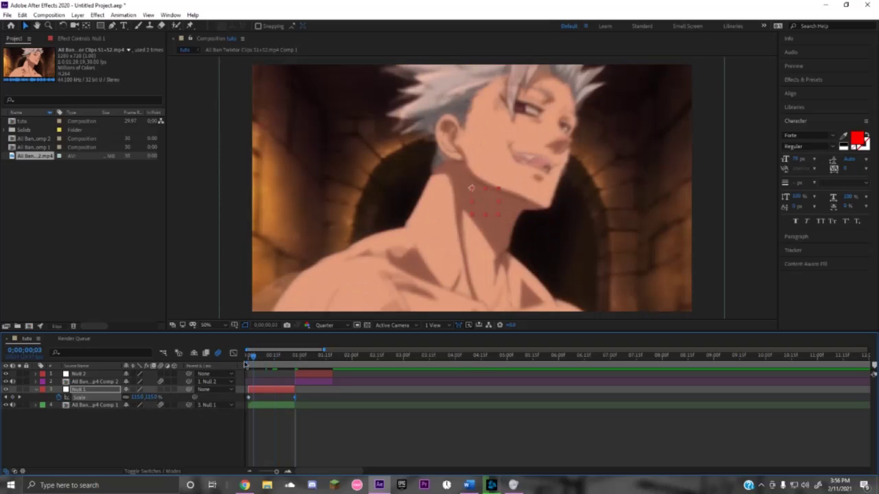
click(139, 397)
text(245)
key(Return)
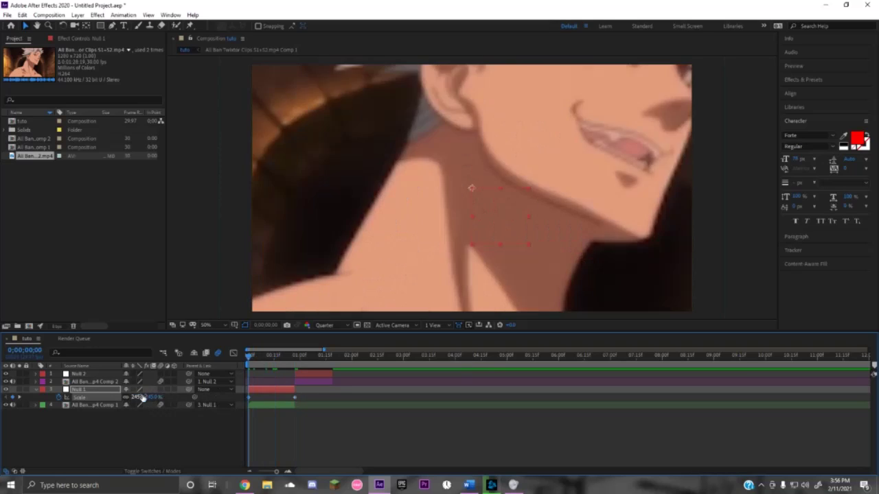
drag(322, 355, 272, 372)
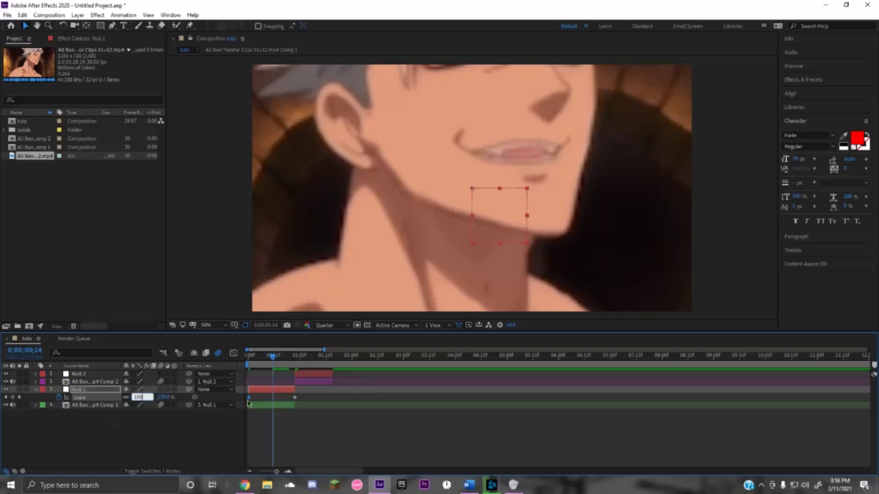
key(Return)
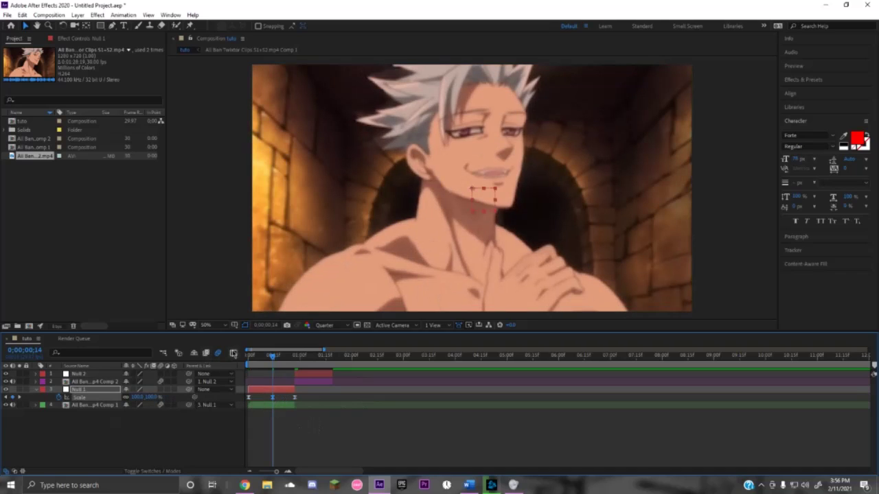
- Shape Null 1's scale graph into a U curve, steep at both outer keyframes and flat around the middle one
click(233, 353)
drag(294, 384, 295, 376)
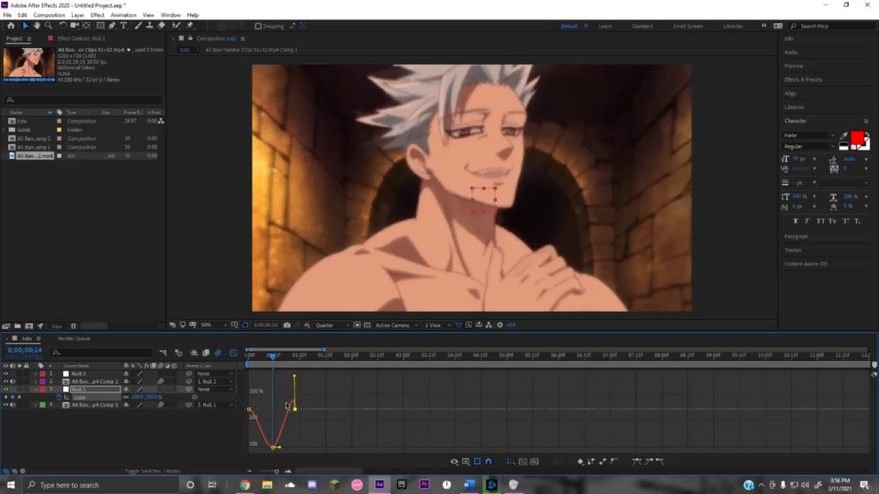
click(294, 367)
drag(294, 368, 295, 367)
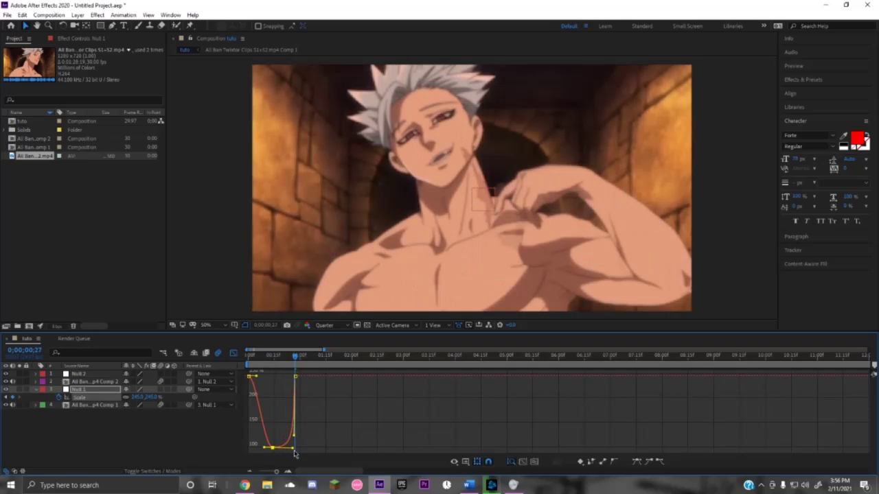
drag(257, 380, 261, 434)
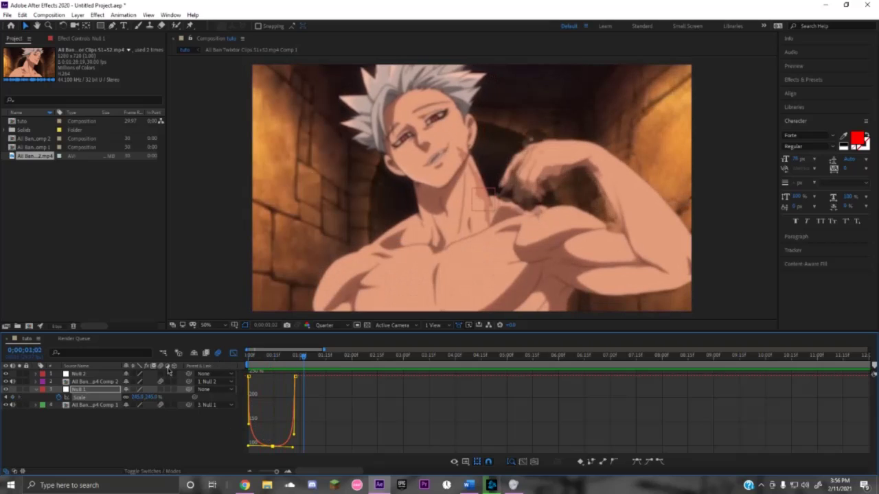
- Move all four layers later so the first clip starts shortly before the 02:00 mark, and preview the animation
click(233, 355)
shift+click(136, 375)
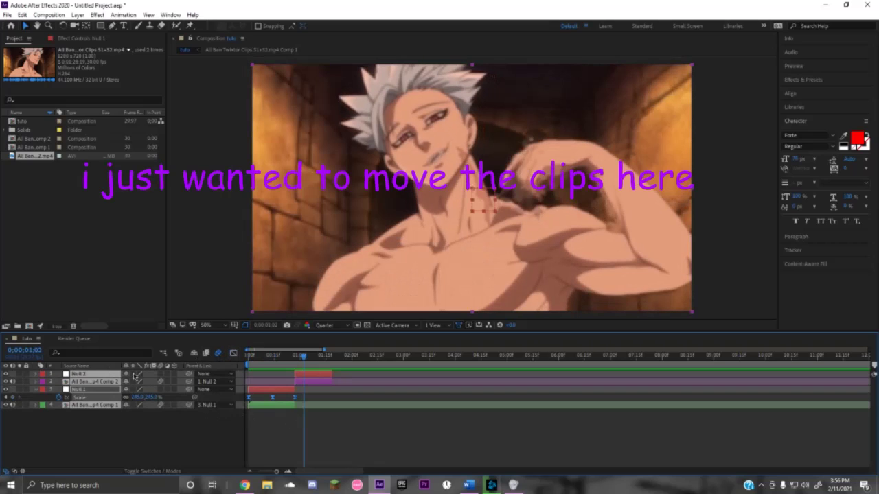
drag(271, 390, 361, 390)
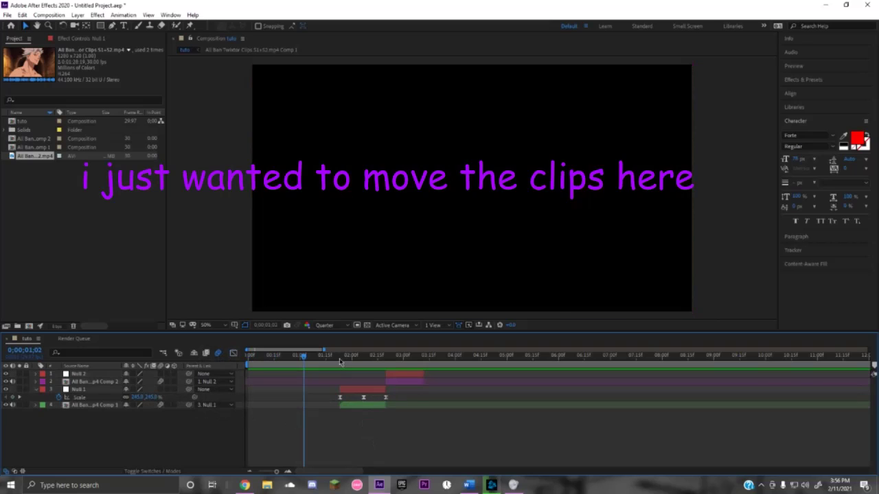
drag(305, 355, 378, 375)
key(space)
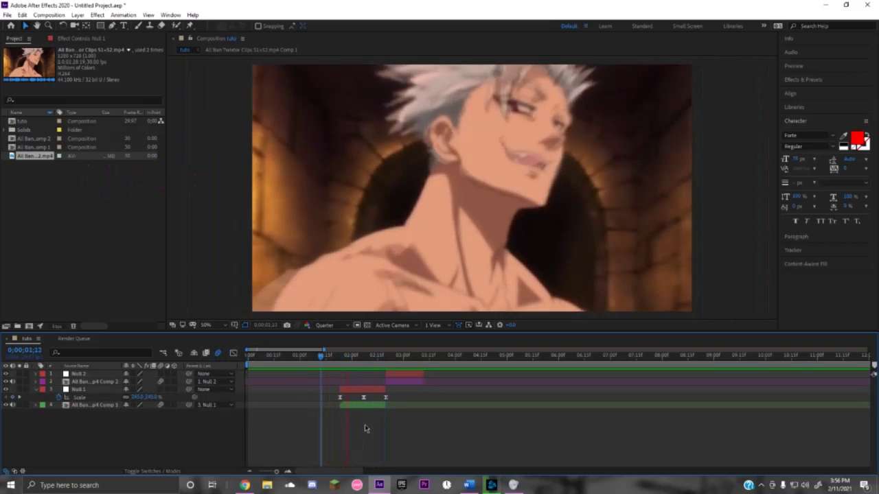
- Steepen the end of Null 1's scale curve by extending the handles of its middle and last keyframes, and preview the result
click(75, 397)
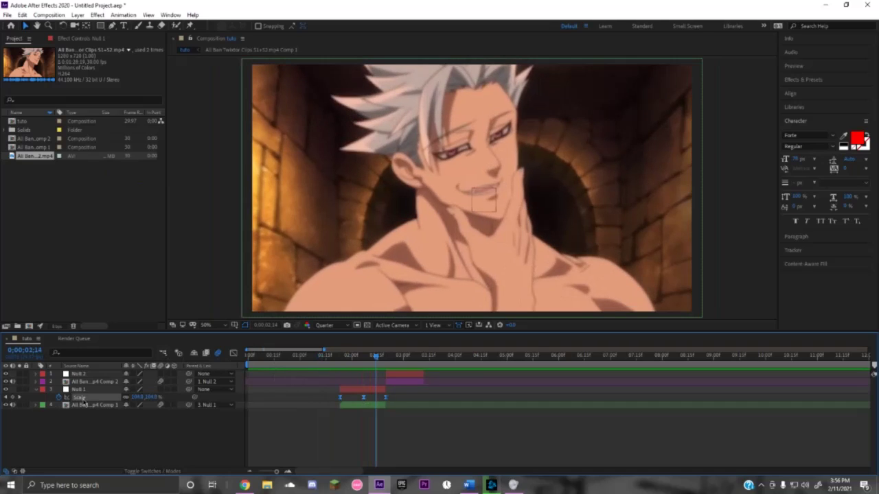
click(234, 352)
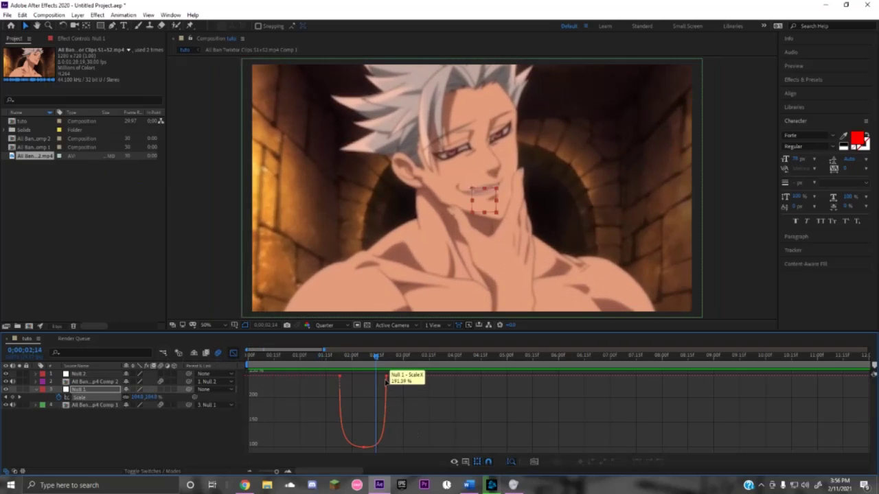
click(386, 377)
drag(386, 441, 391, 449)
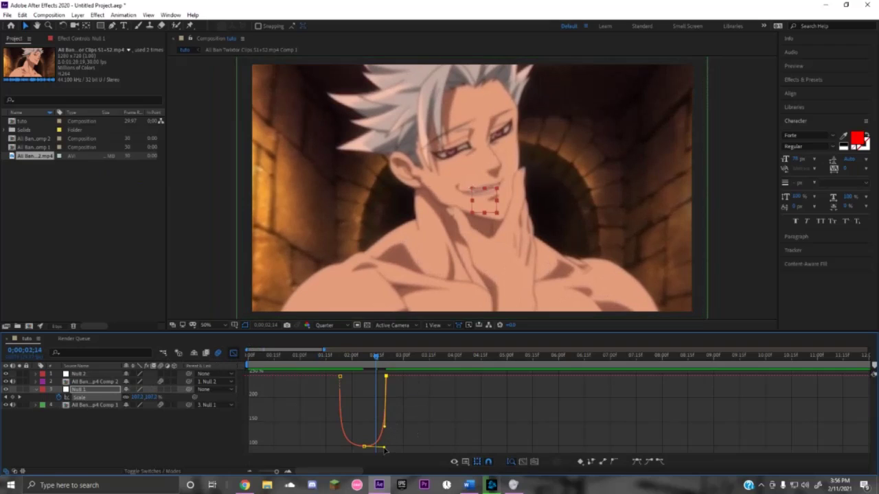
key(space)
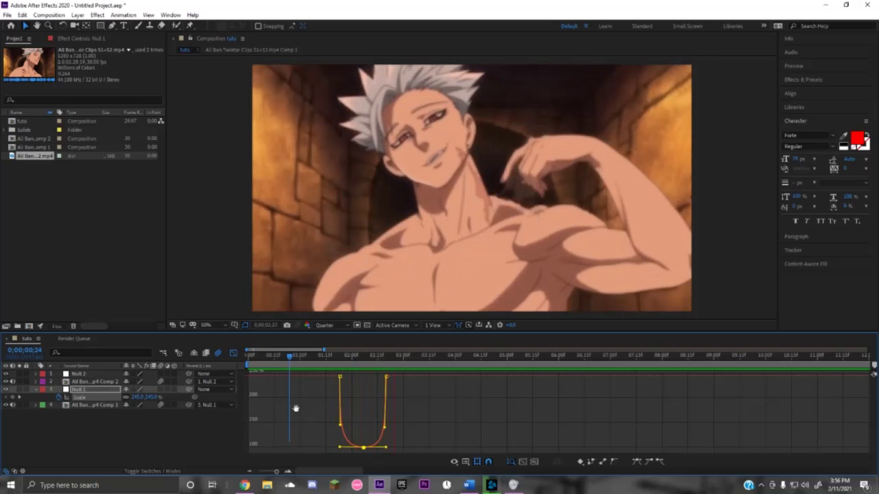
- Keyframe Null 2's scale at 100% at the second clip's start, 0;00;02;20, and in its middle at 0;00;03;01
click(232, 352)
drag(390, 358, 386, 362)
click(397, 374)
key(s)
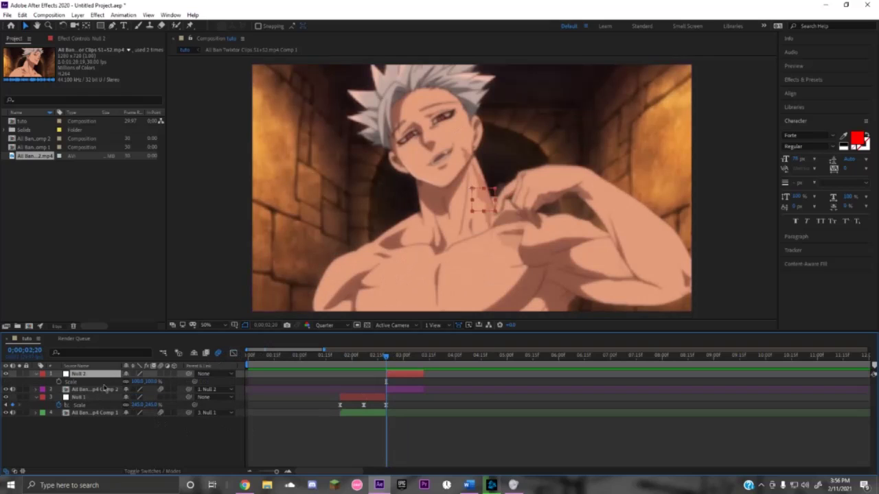
click(80, 382)
click(404, 356)
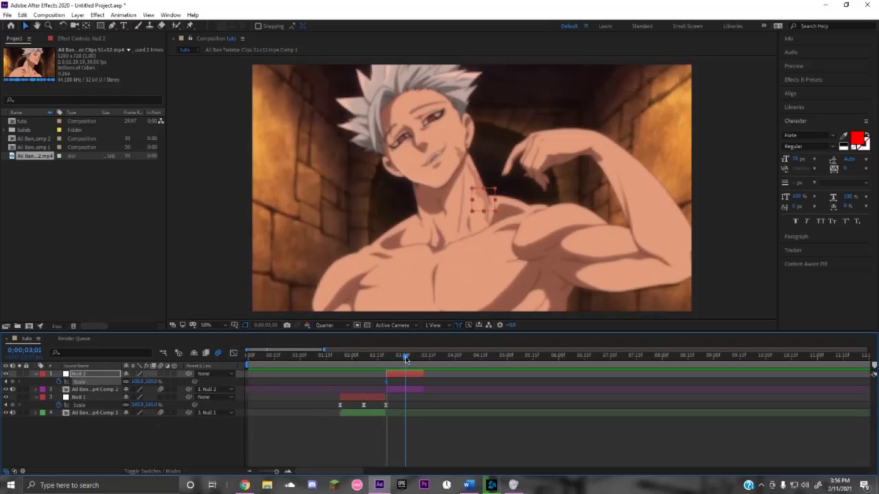
- Keyframe a much smaller scale for Null 2 at the second clip's end, 0;00;03;12, and set its starting scale to 69%
drag(395, 356, 423, 359)
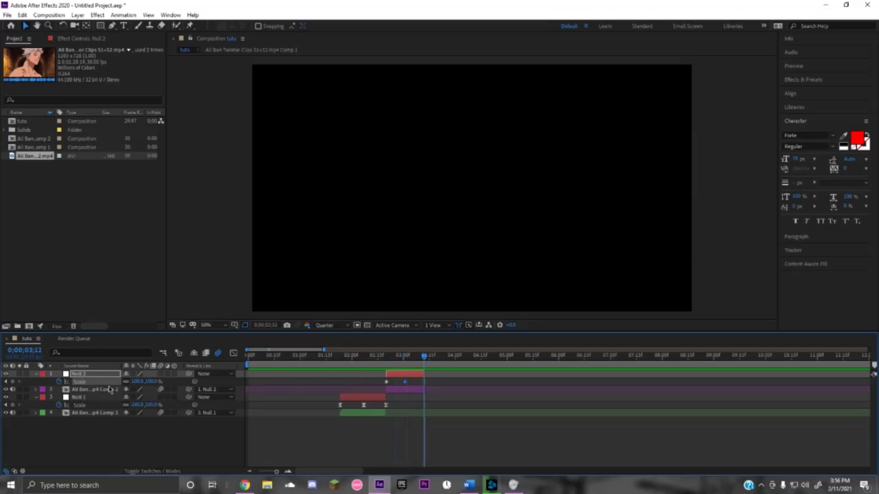
drag(143, 381, 121, 389)
drag(386, 357, 386, 358)
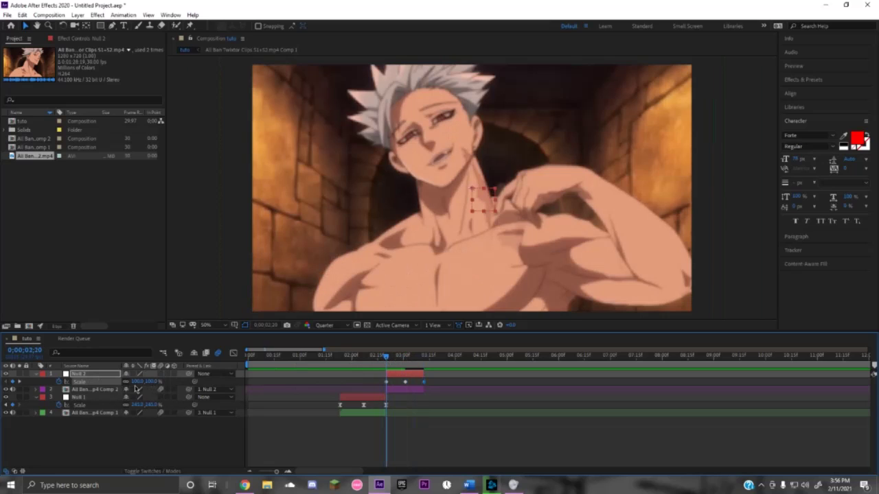
drag(141, 388, 129, 389)
- Search the effects for "motion" and apply Motion Tile to the second clip, Comp 2
click(804, 80)
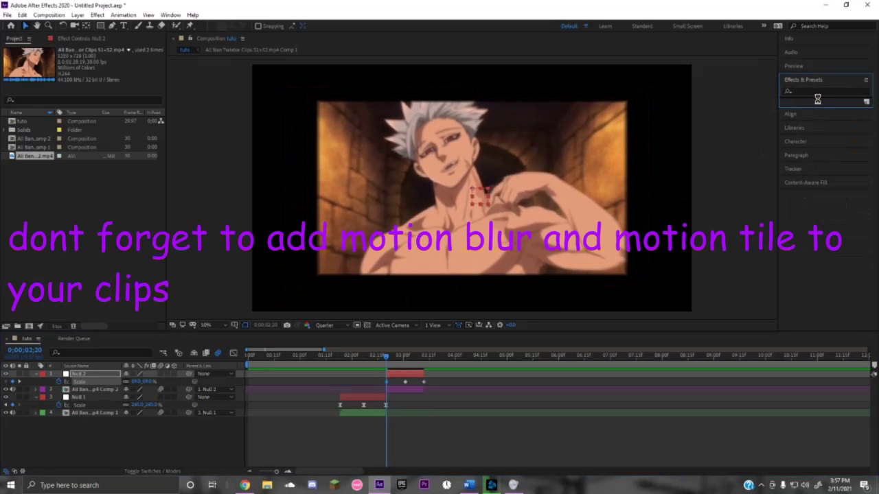
click(818, 91)
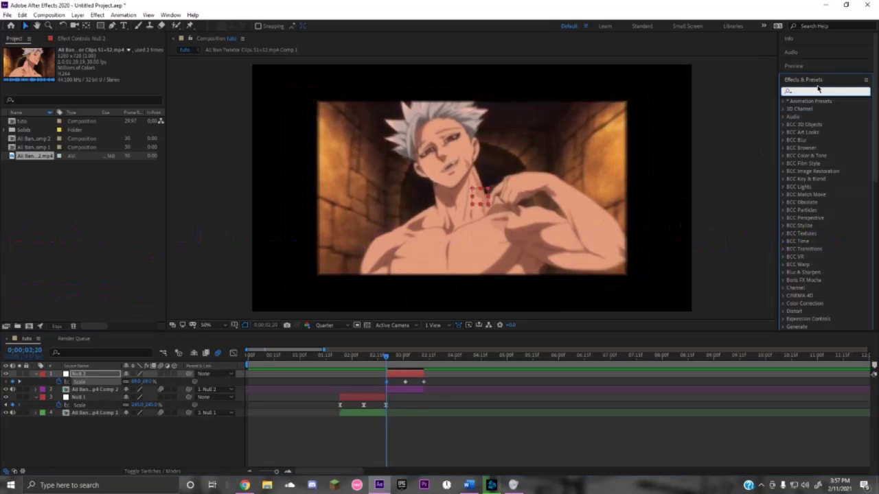
text(motion)
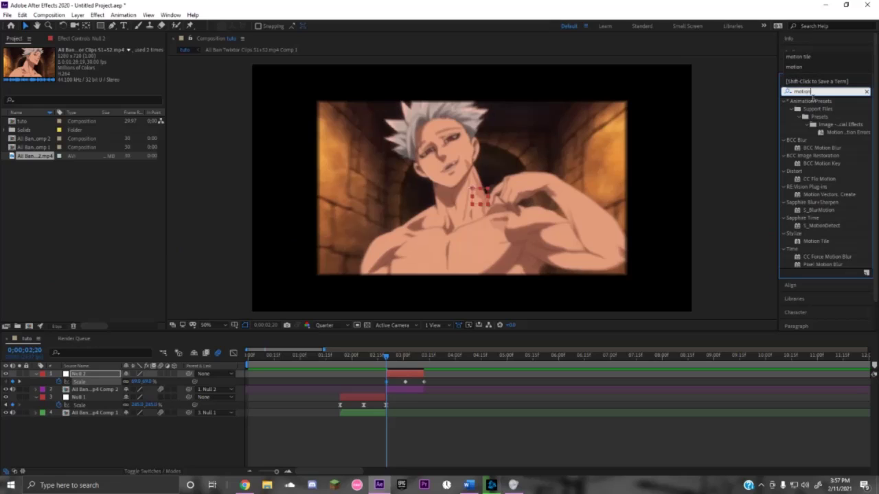
drag(815, 242, 381, 389)
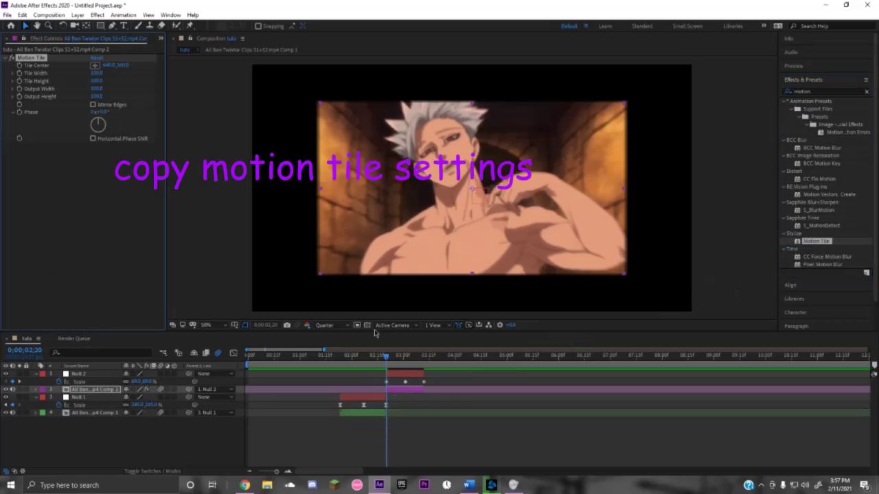
- Enlarge Motion Tile's output width and height, enable Mirror Edges, and copy the effect to the first clip, Comp 1
drag(96, 96, 119, 90)
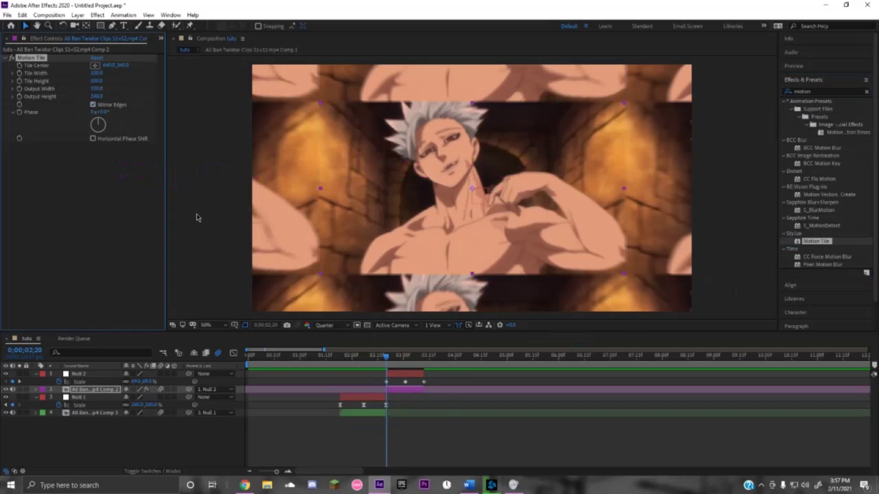
click(94, 105)
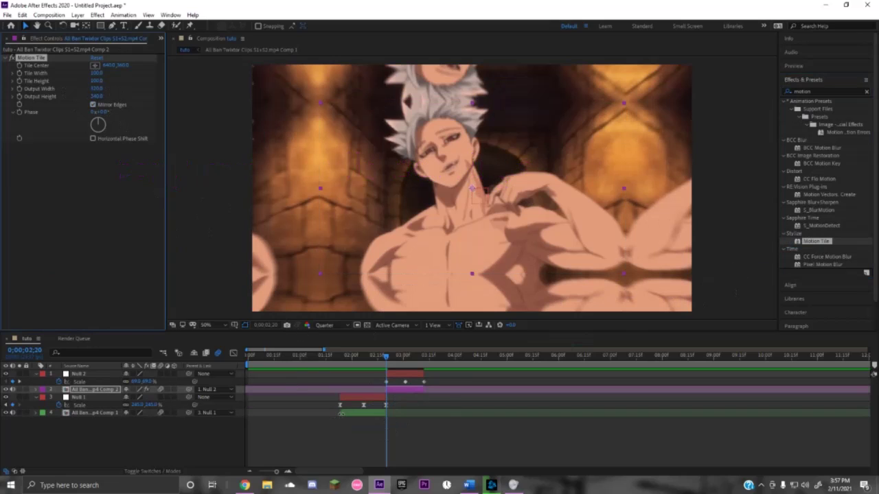
click(366, 423)
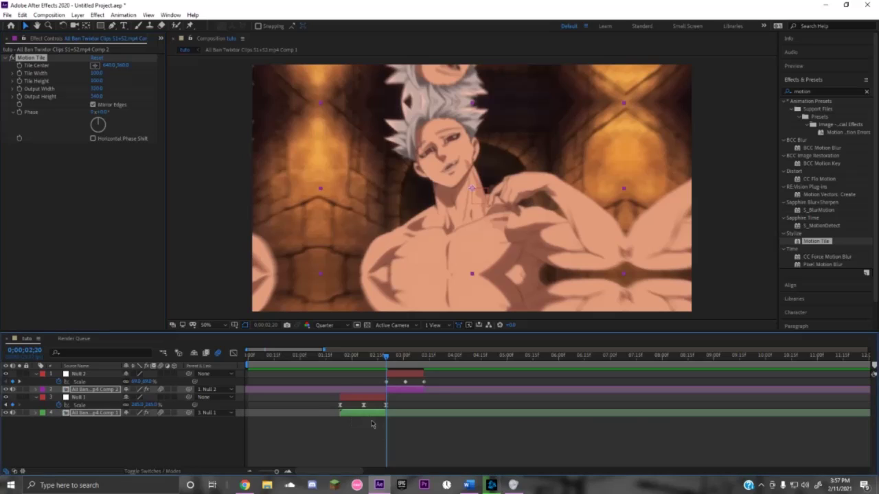
- Apply Easy Ease to all three of Null 2's scale keyframes
click(405, 374)
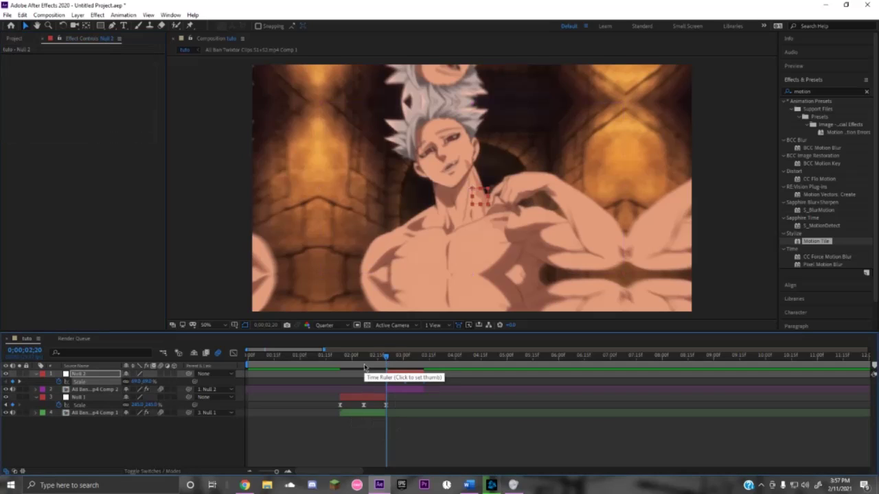
click(306, 376)
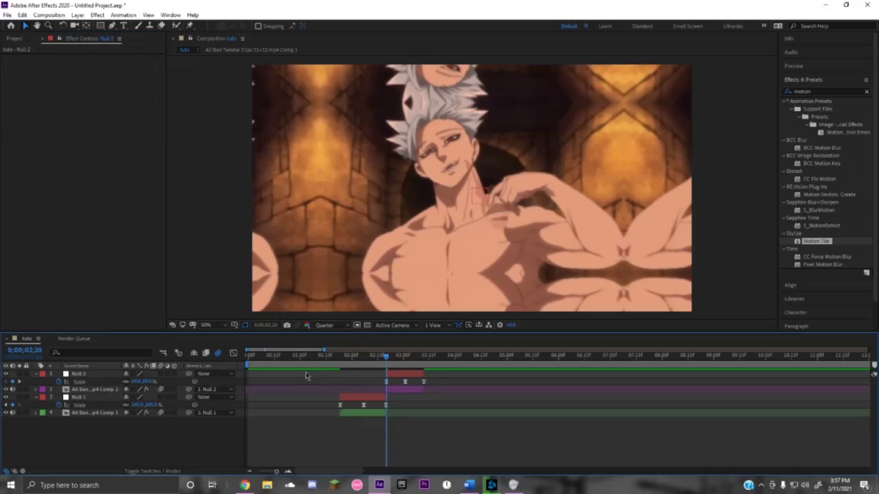
click(81, 390)
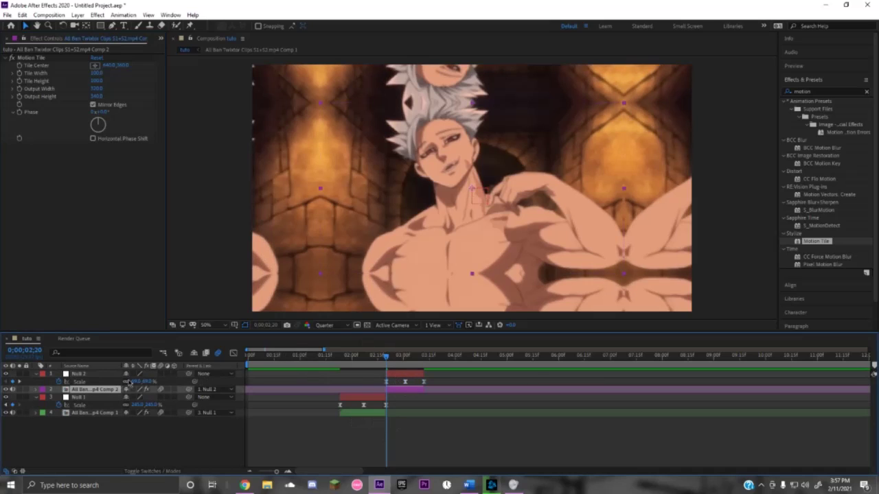
- Shape Null 2's scale graph into a rounded arch that rises steeply and falls steeply at its ends, and play back the transition
click(176, 373)
click(234, 353)
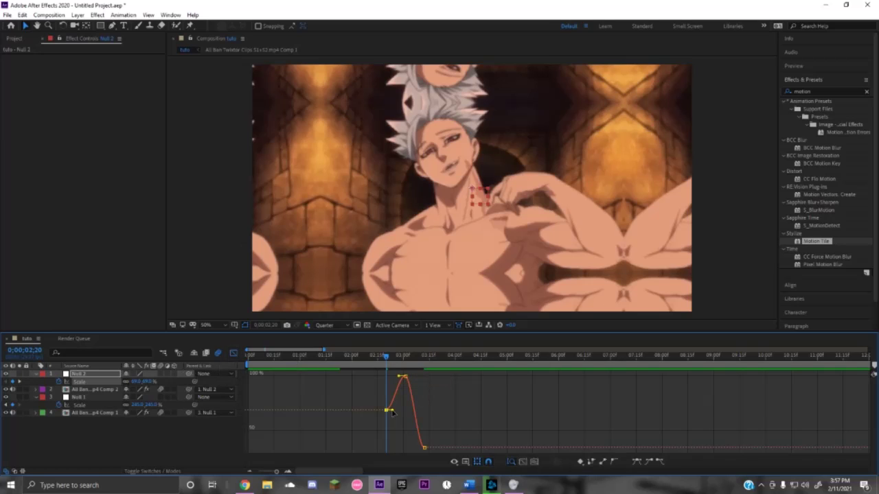
drag(402, 378, 424, 376)
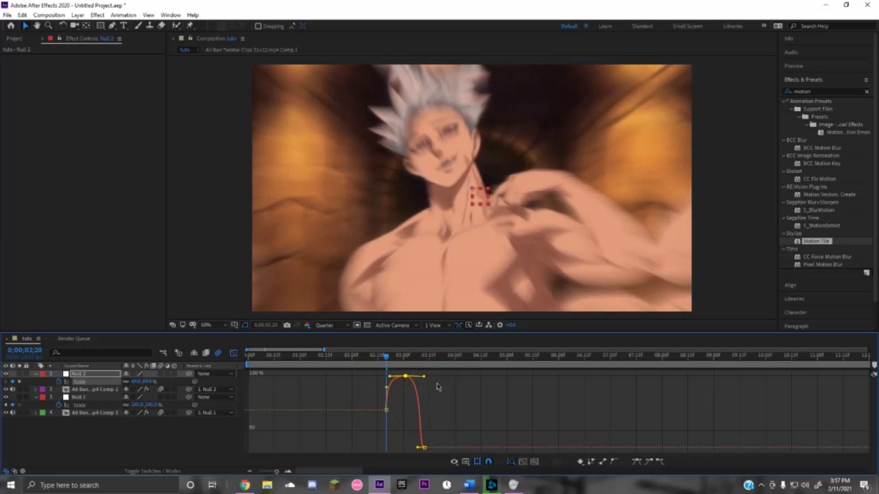
drag(417, 448, 421, 398)
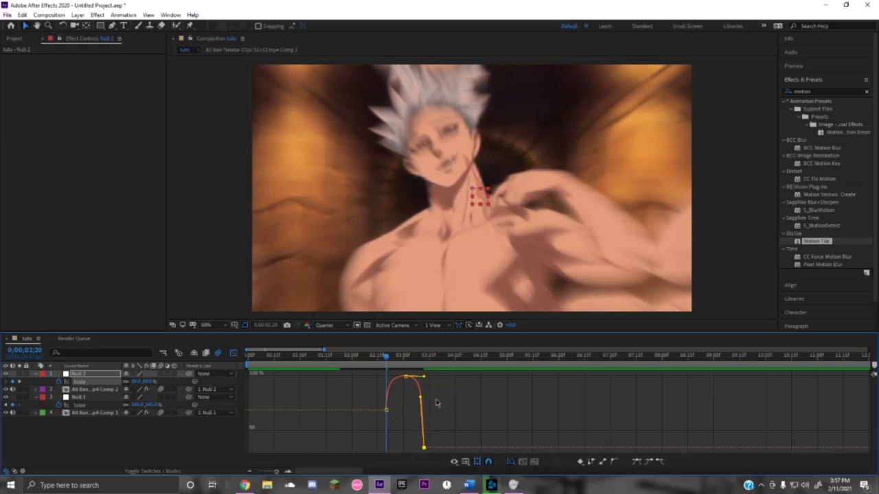
click(457, 410)
drag(328, 357, 334, 358)
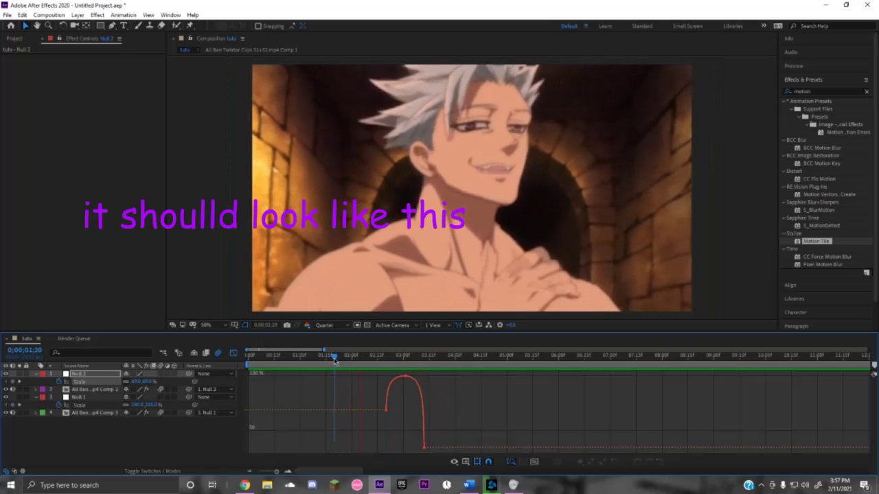
key(space)
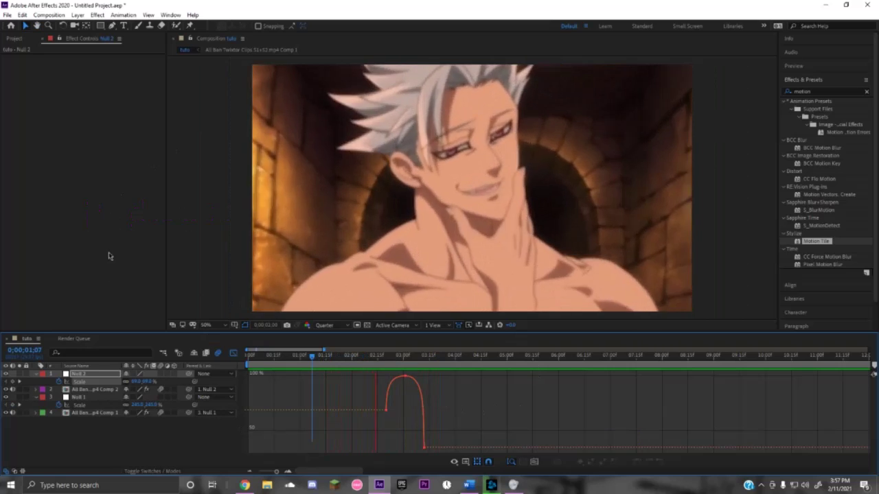
- Reveal the first clip's position at its start, 0;00;01;23, and separate it into X Position and Y Position
click(220, 353)
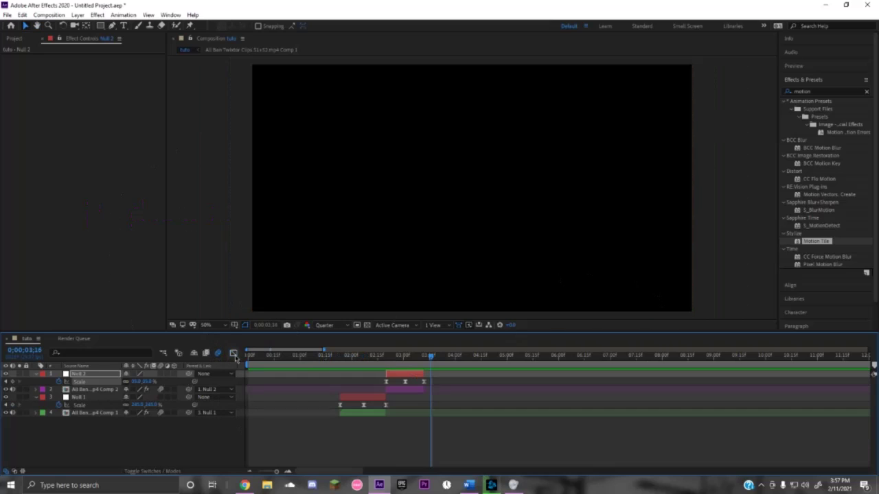
click(341, 359)
click(363, 411)
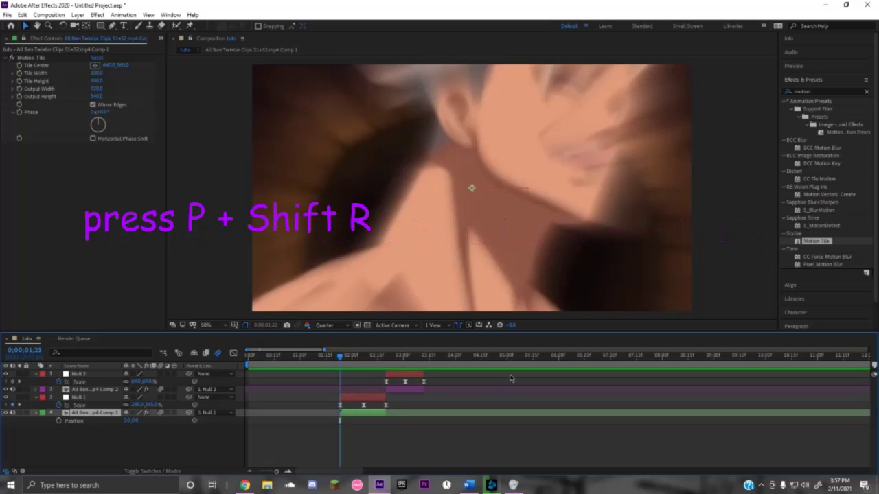
right_click(121, 419)
click(121, 326)
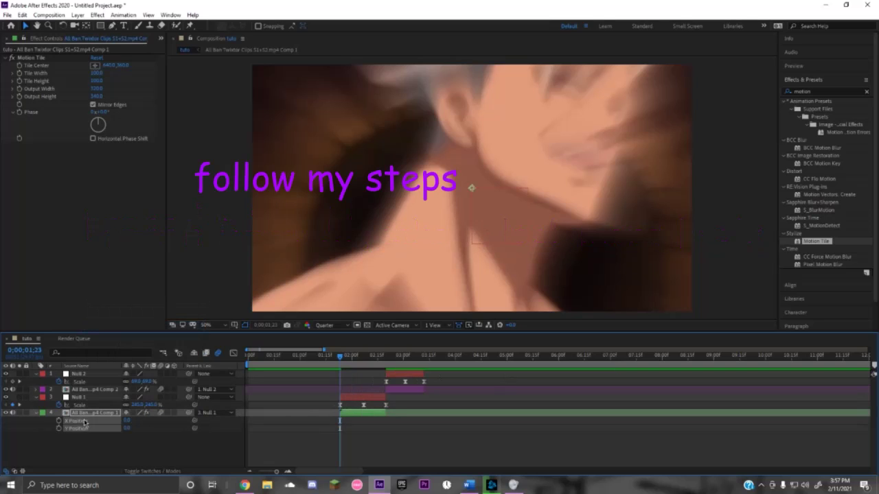
- Keyframe the first clip's X Position, Y Position and Rotation at 0;00;01;23 and 0;00;02;19, and ease all of the keyframes
drag(59, 420, 76, 438)
click(384, 357)
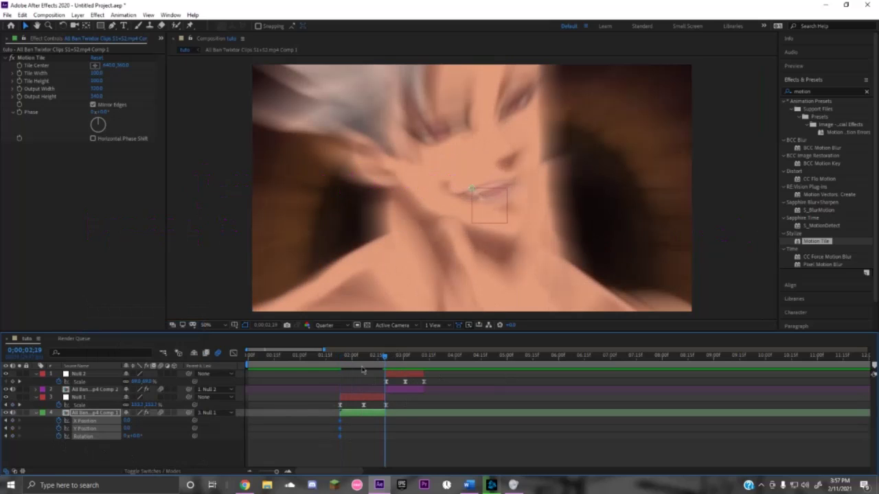
drag(423, 428, 337, 435)
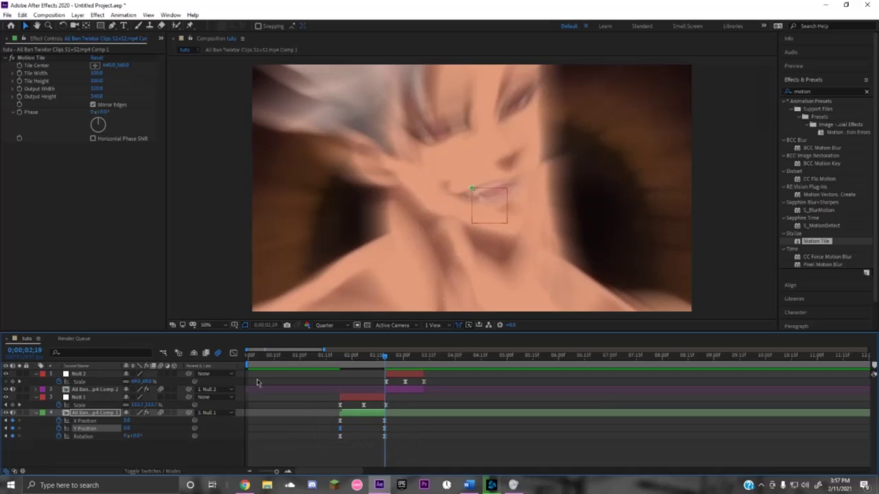
- Shape the first clip's Y Position graph into an S-shaped wave that rises first and dips before the last keyframe, and play it back
key(shift+F3)
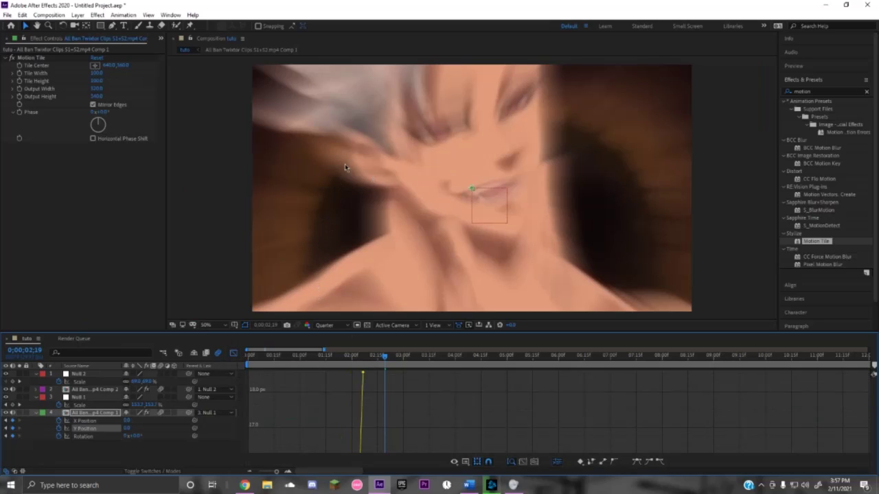
drag(385, 378, 347, 376)
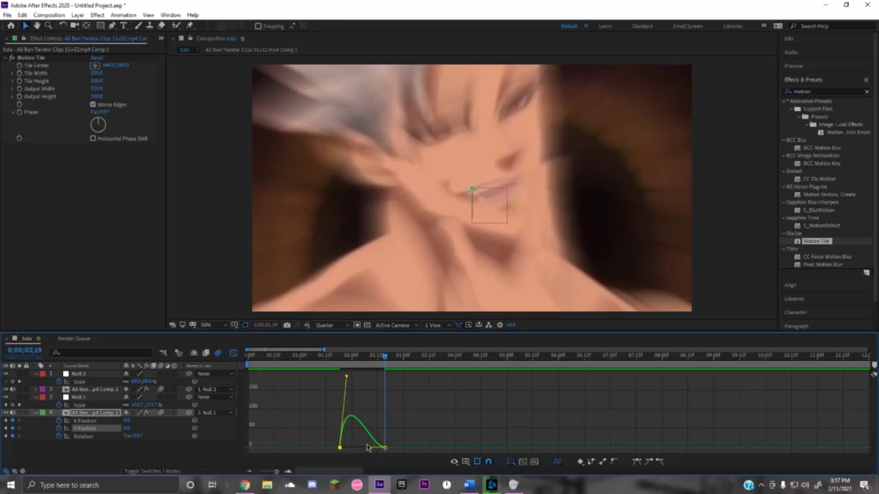
mouse_move(371, 447)
mouse_down()
mouse_move(372, 470)
mouse_move(364, 451)
mouse_up()
click(381, 412)
click(384, 437)
click(384, 437)
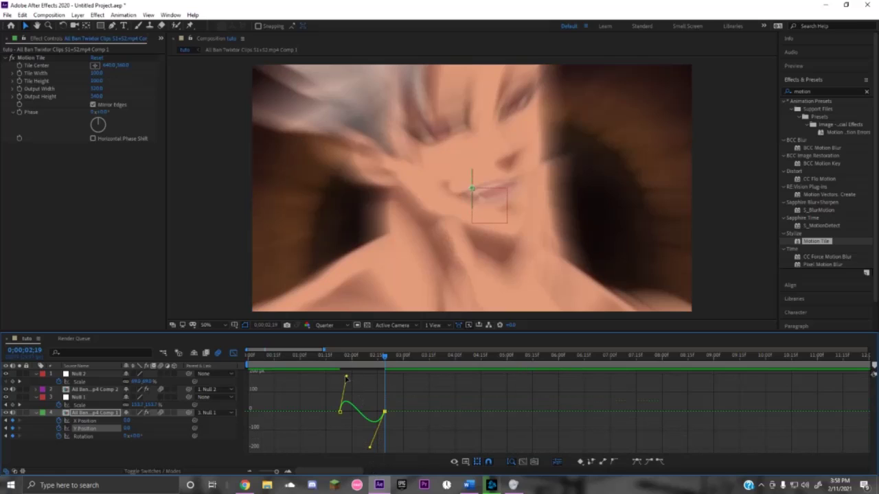
drag(347, 378, 355, 377)
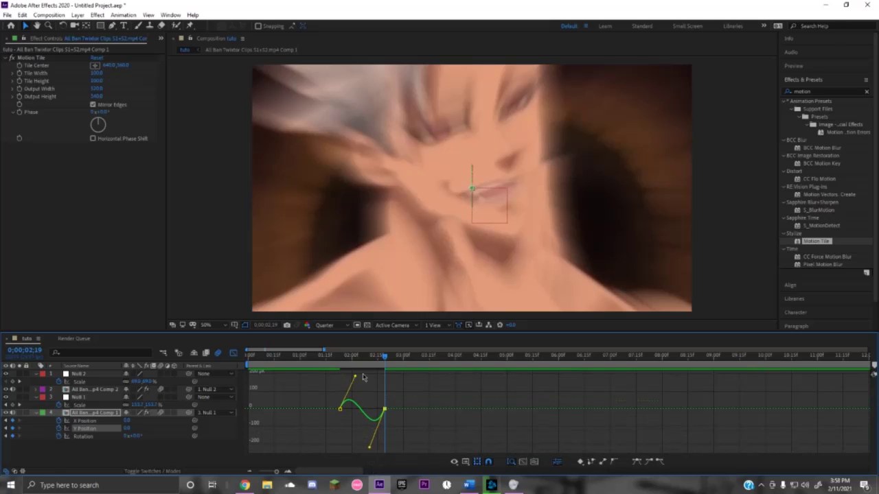
click(313, 369)
key(space)
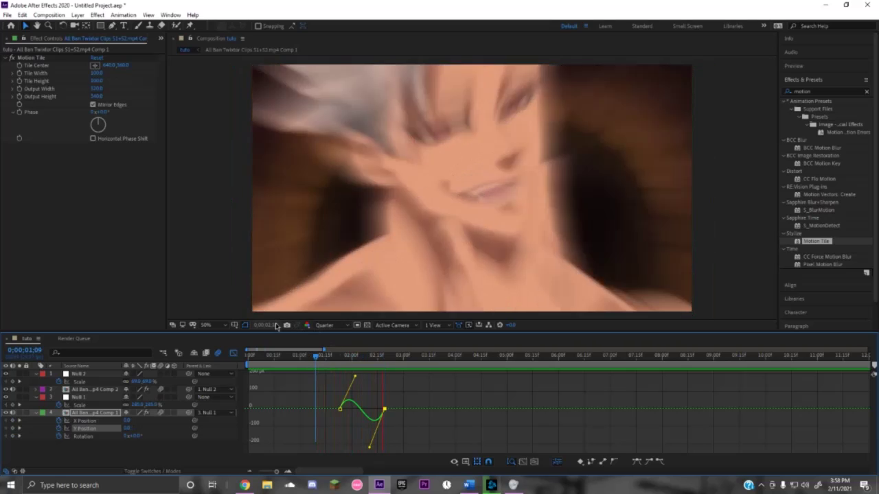
- Separate the second clip's position, add eased Y Position keyframes at 0;00;02;20 and 0;00;03;12, and play back the transition
click(233, 353)
drag(395, 358, 386, 360)
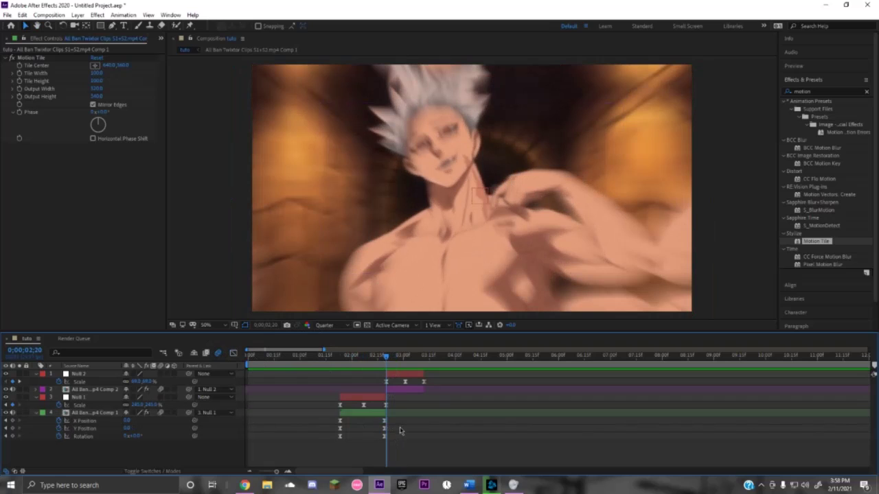
click(393, 390)
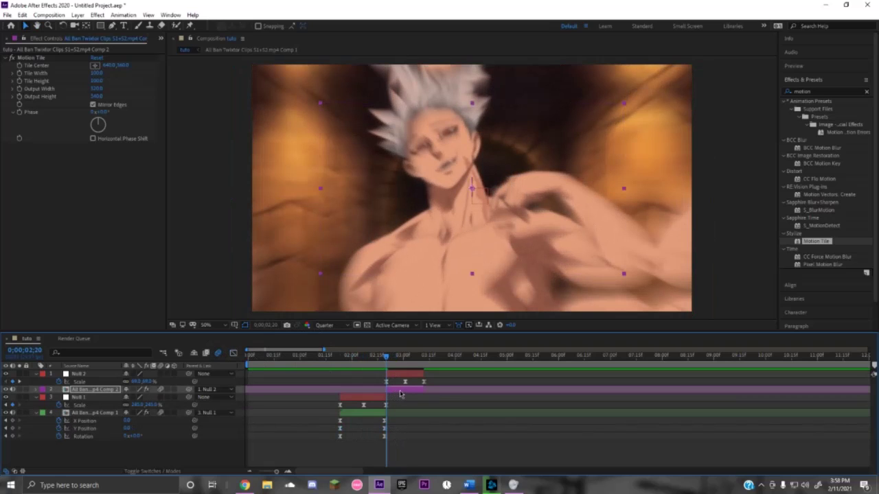
key(p)
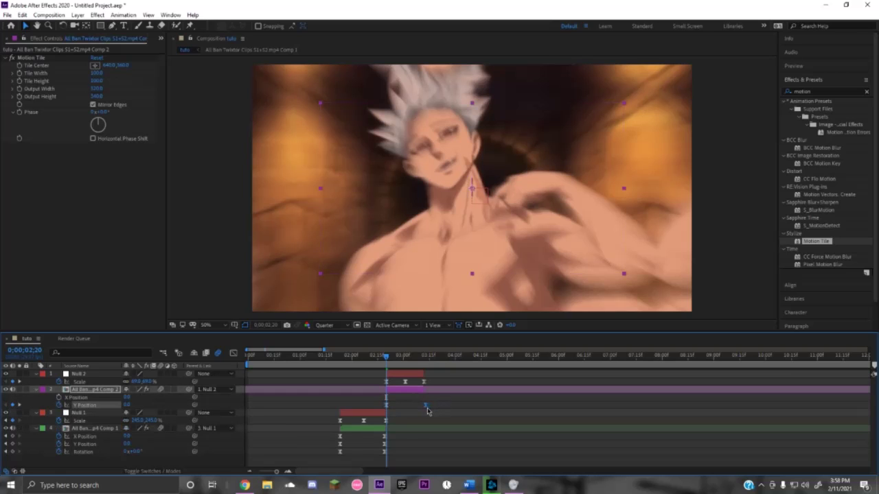
click(316, 357)
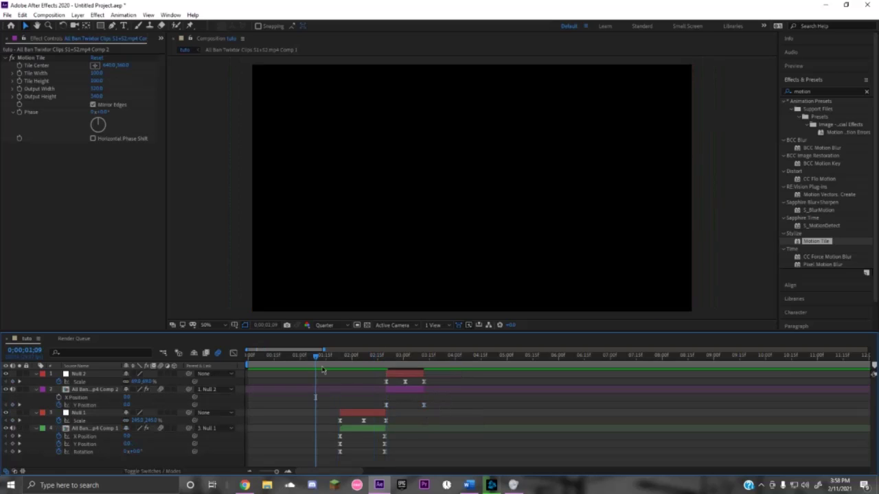
key(space)
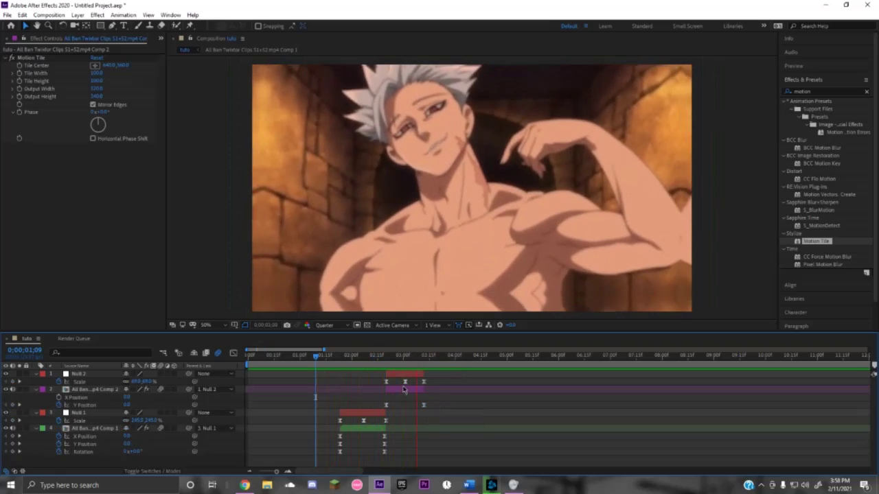
key(space)
drag(401, 357, 300, 357)
key(space)
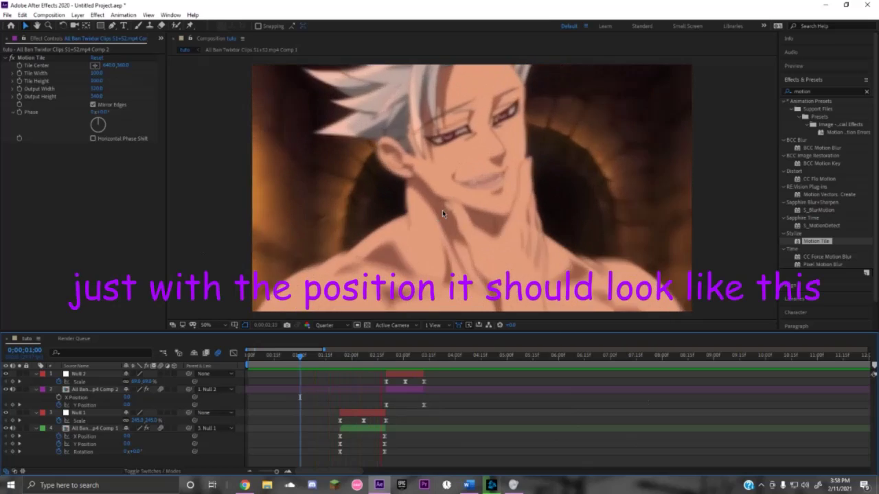
- Shape the first clip's Rotation graph into an upward arch peaking at about 3.8° between its two keyframes, and play it back
click(340, 452)
click(233, 353)
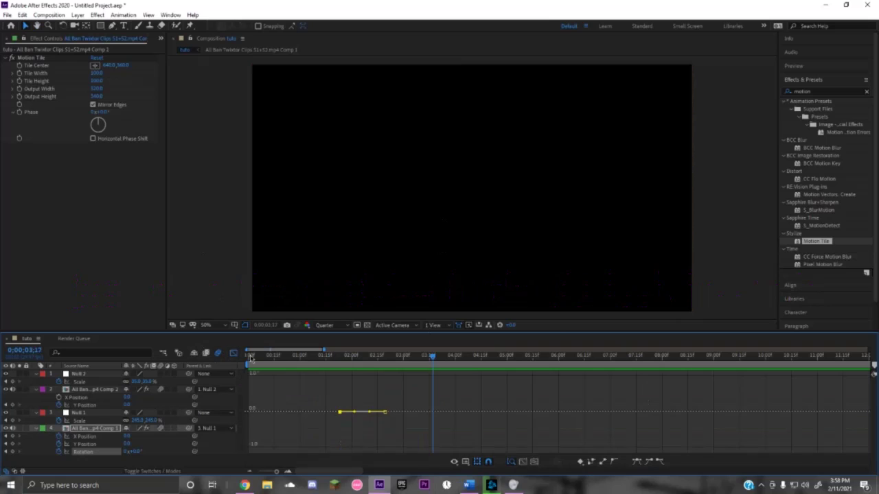
key(F9)
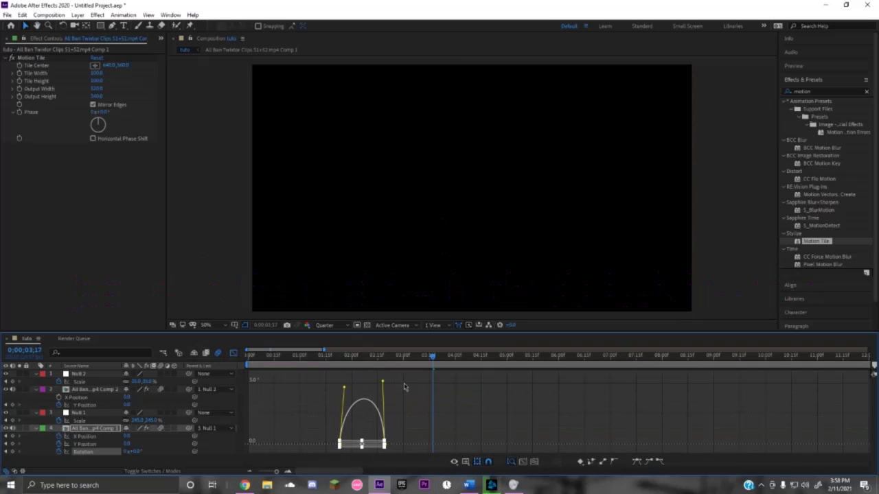
drag(340, 379, 340, 376)
click(287, 356)
key(space)
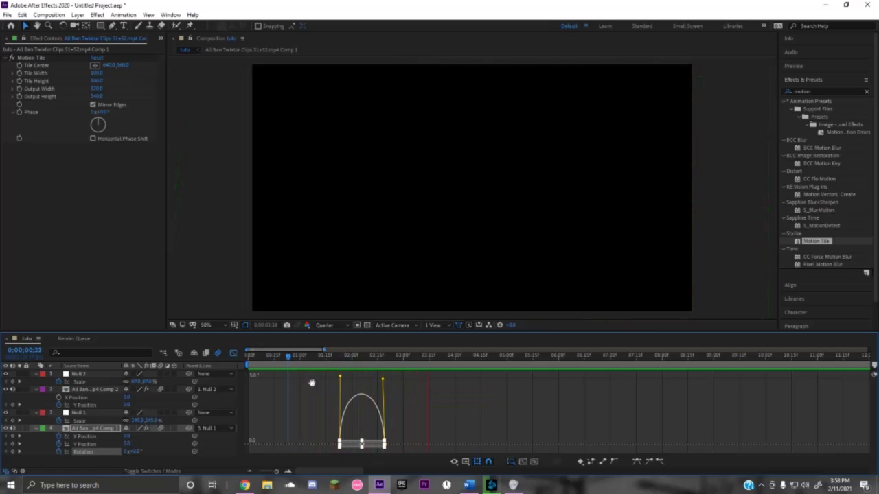
- Keyframe the second clip's Rotation at 0;00;02;20 and 0;00;03;12 and apply Easy Ease to both keyframes
click(234, 354)
click(386, 357)
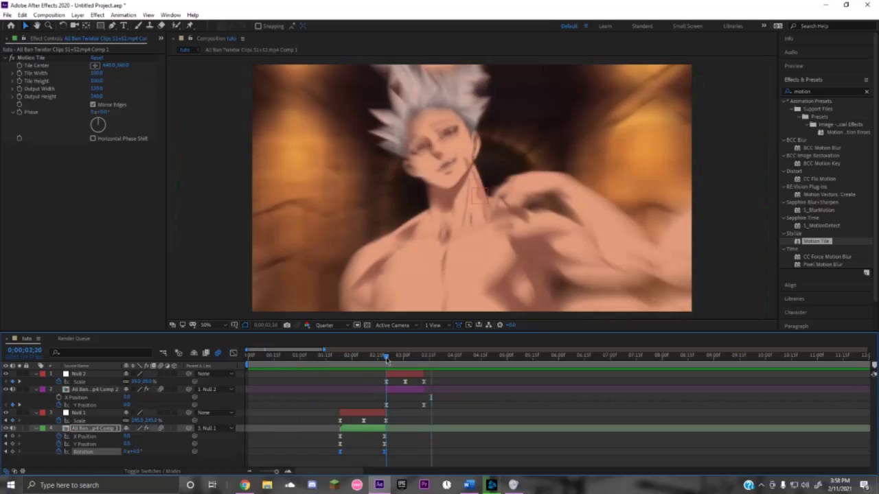
click(396, 398)
key(r)
click(396, 391)
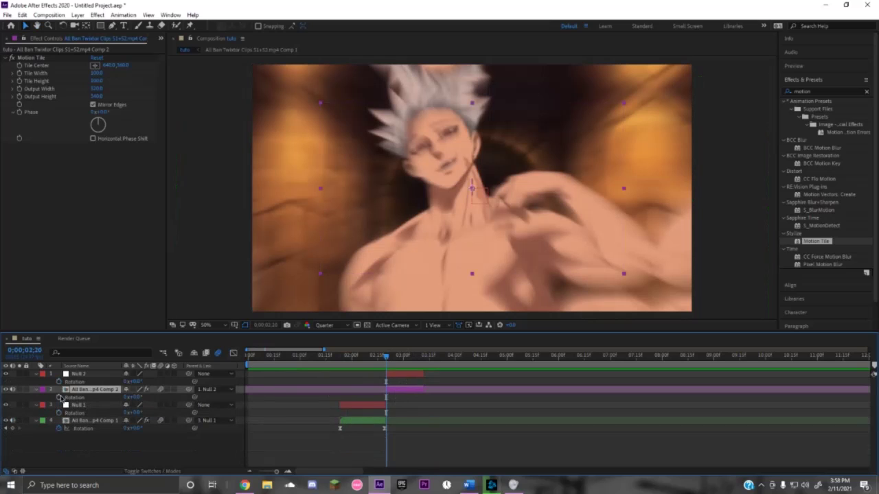
key(space)
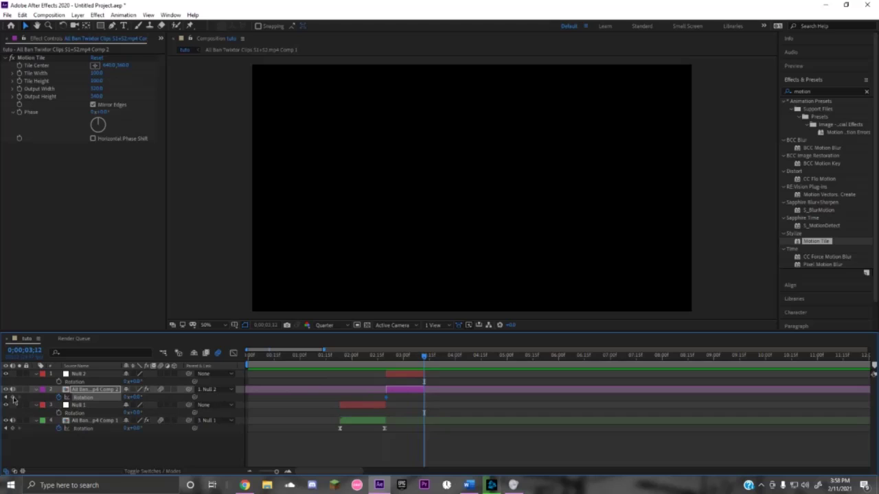
drag(436, 408, 336, 396)
key(F9)
- Shape the second clip's Rotation graph into a downward arch reaching about -2.7° between its keyframes, and play back the whole transition
click(233, 354)
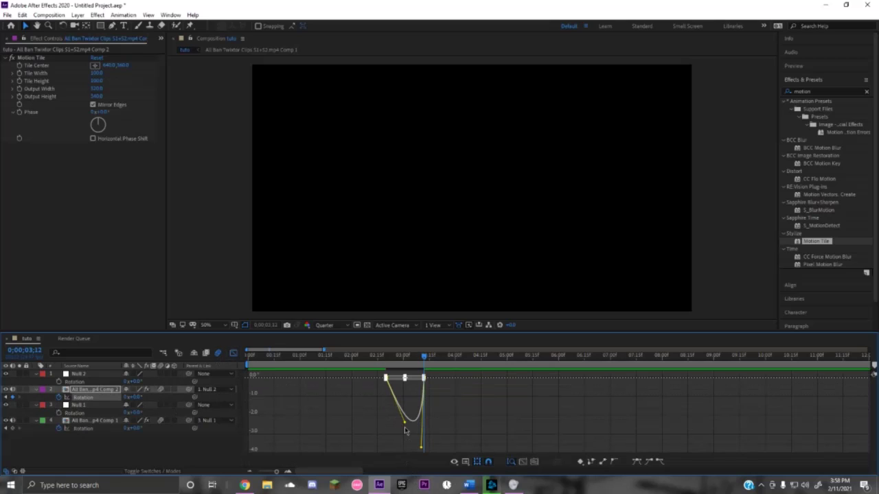
click(386, 435)
drag(403, 359, 355, 364)
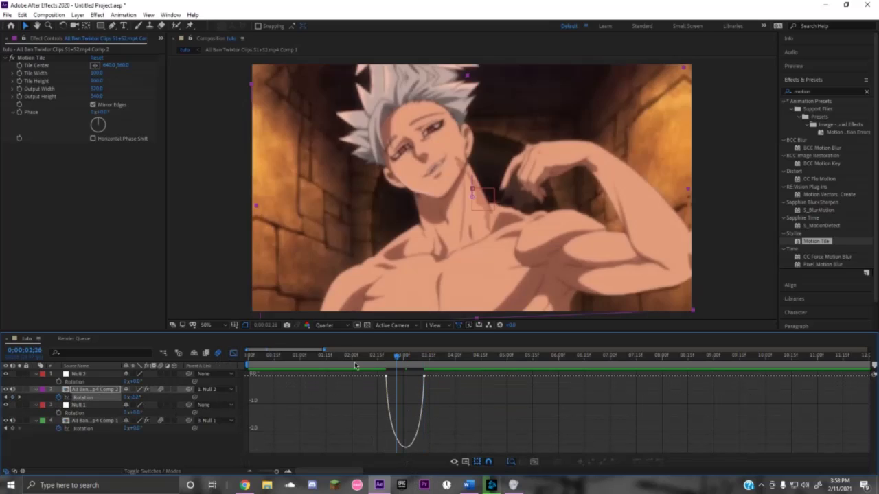
key(space)
click(379, 357)
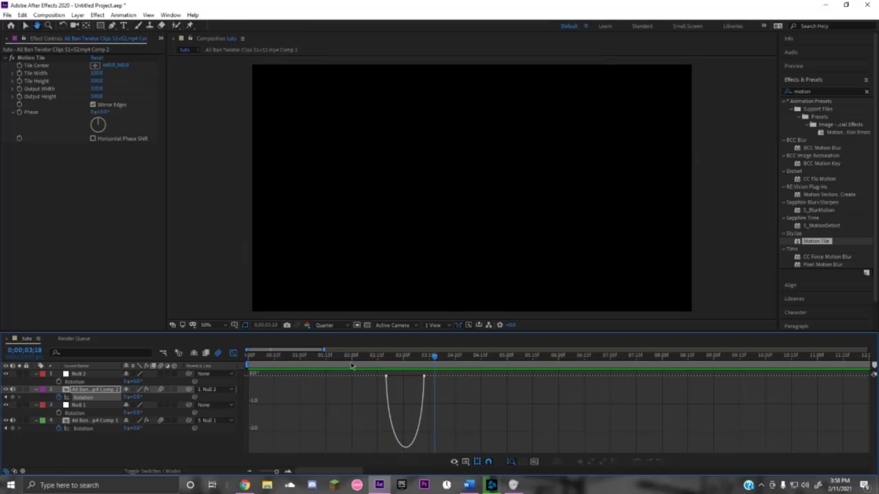
key(space)
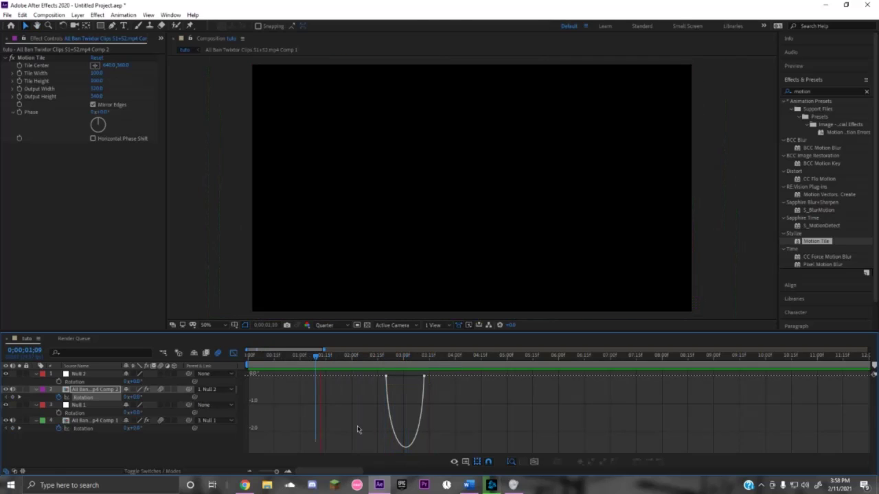
key(space)
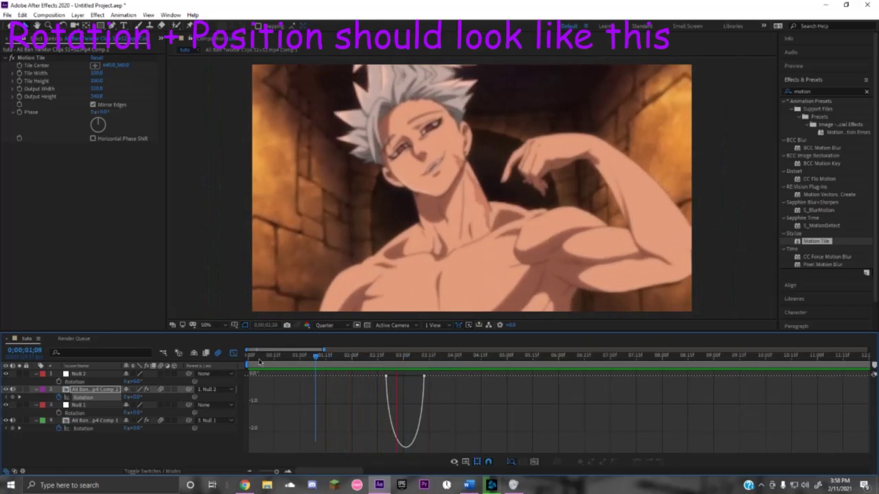
- Leave the graph view, add a comp-sized black solid layer, and duplicate it so there are two solids for the black bars
key(shift+F3)
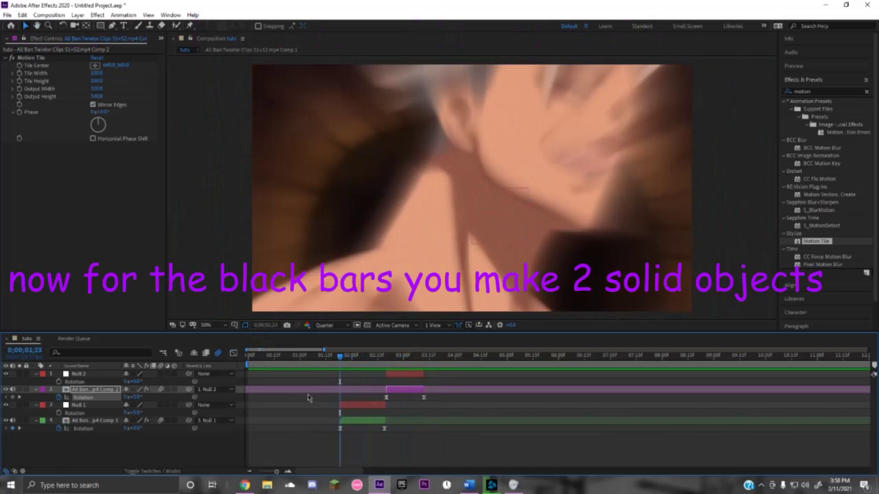
right_click(242, 383)
mouse_move(329, 276)
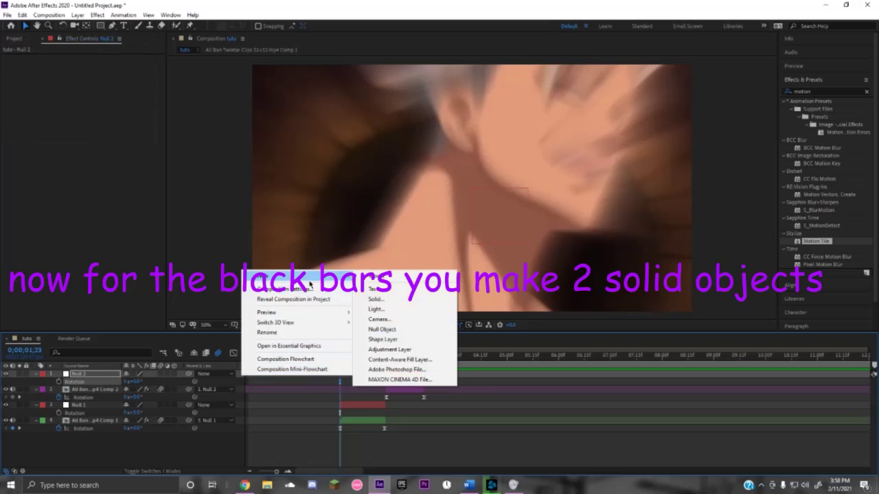
click(387, 301)
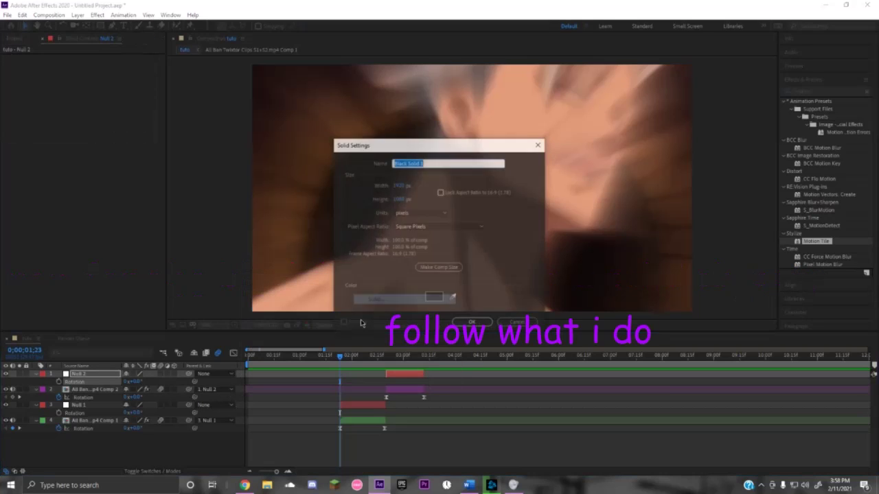
click(470, 323)
key(ctrl+d)
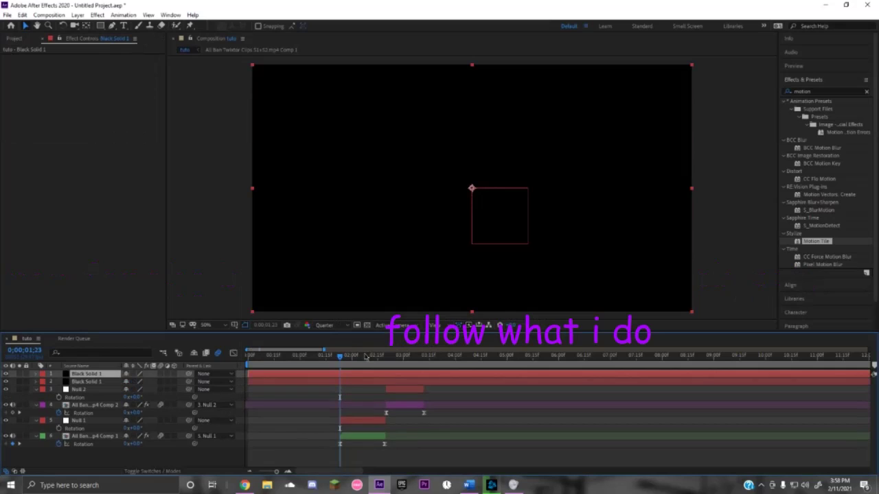
- Reveal Position on both black solids and move the lower-stacked solid down to Y 1545 to form the bottom bar
key(p)
click(91, 388)
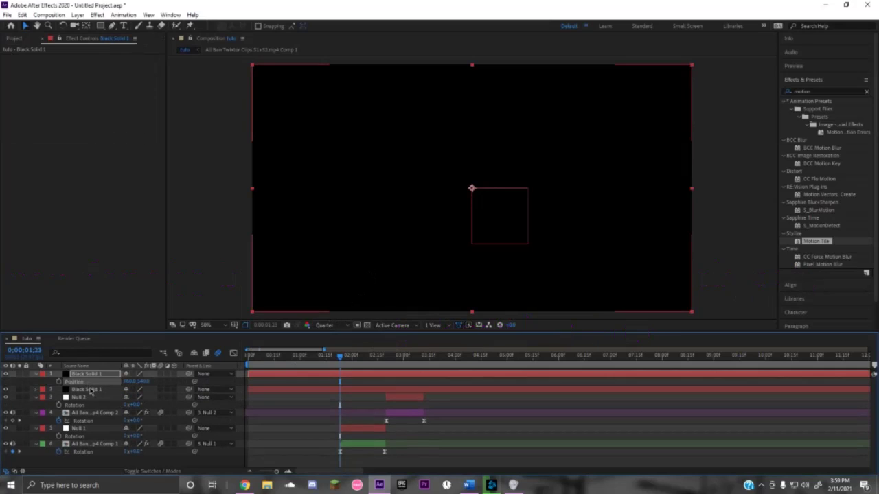
key(p)
drag(145, 397, 362, 380)
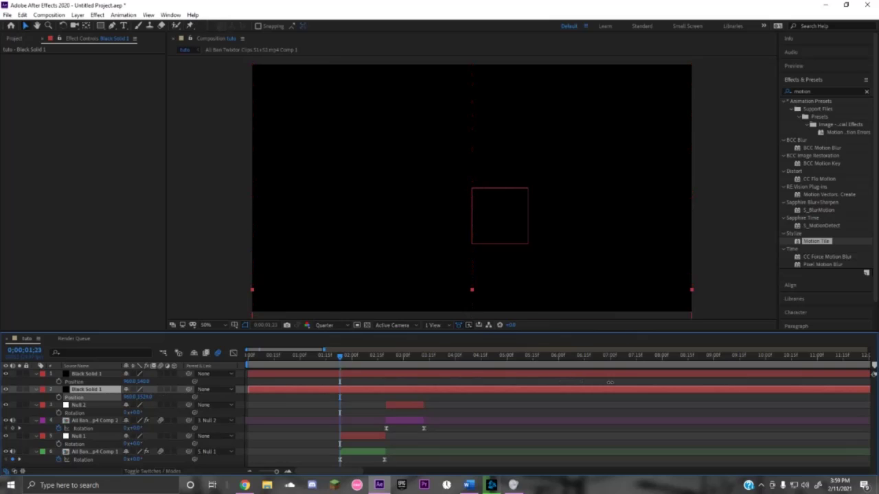
drag(609, 382, 619, 382)
- Move the topmost black solid up to about Y -463 to form the top bar, and play back from about 0;00;01;01
drag(147, 381, 28, 381)
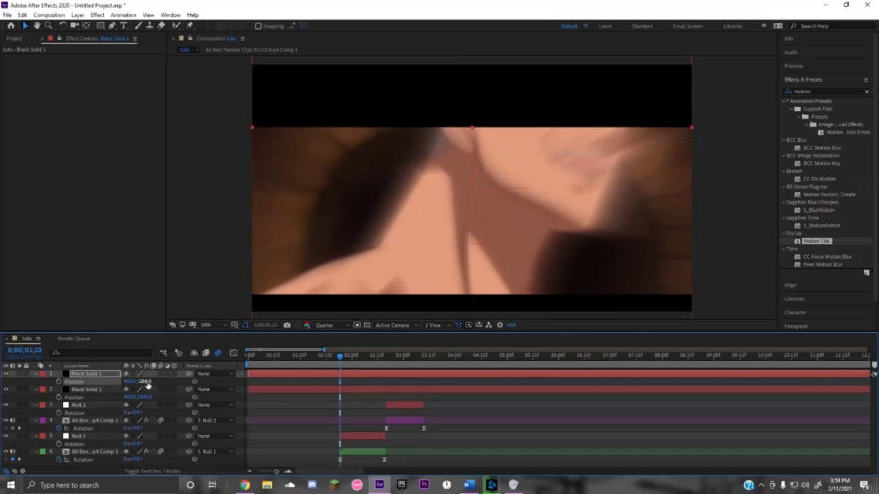
drag(146, 385, 56, 385)
click(301, 356)
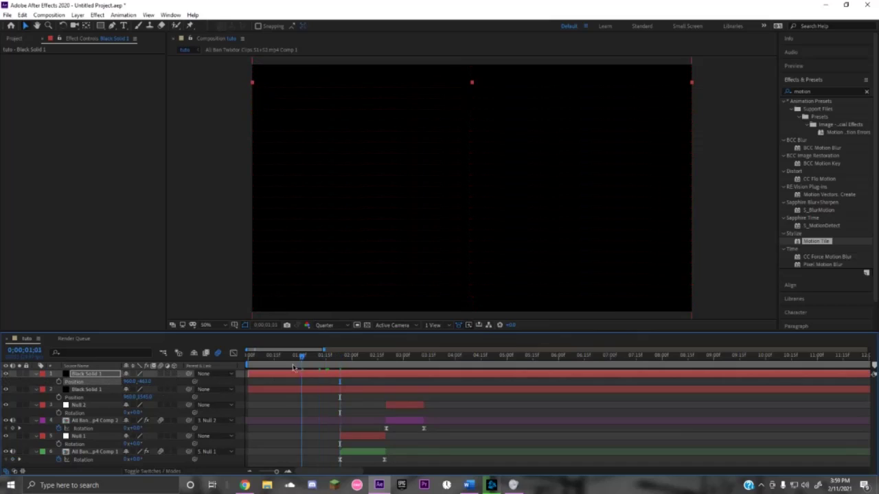
click(346, 427)
key(space)
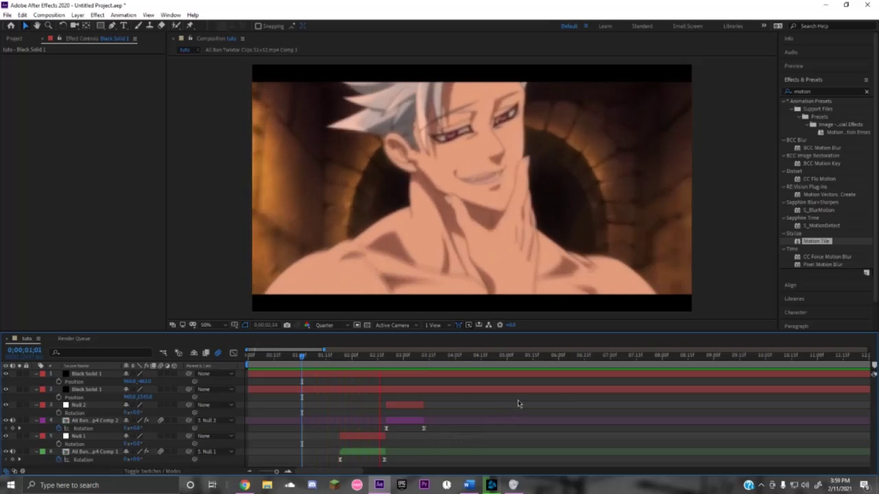